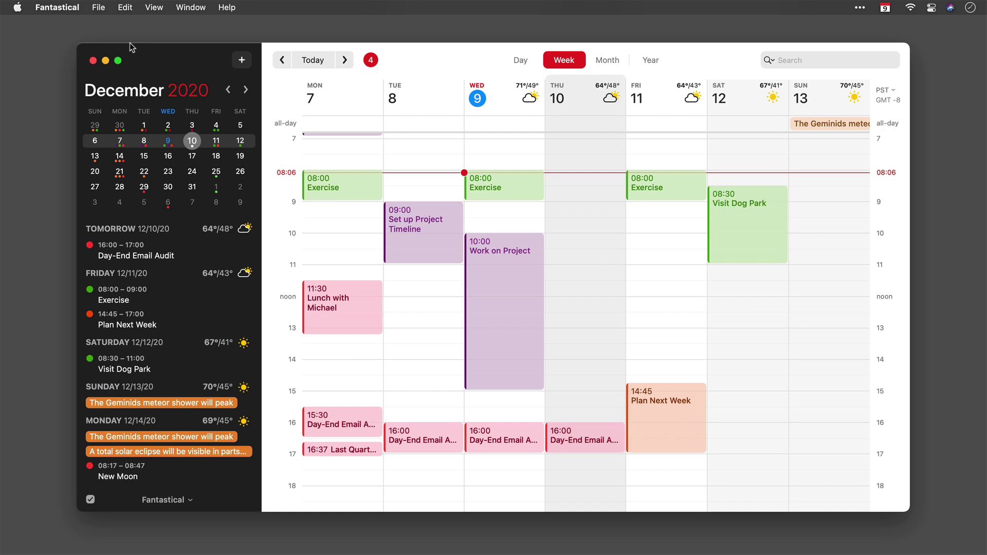
Review the Office 365 calendar account settings, then cancel adding another Office 365 account
left_click(82, 7)
left_click(86, 45)
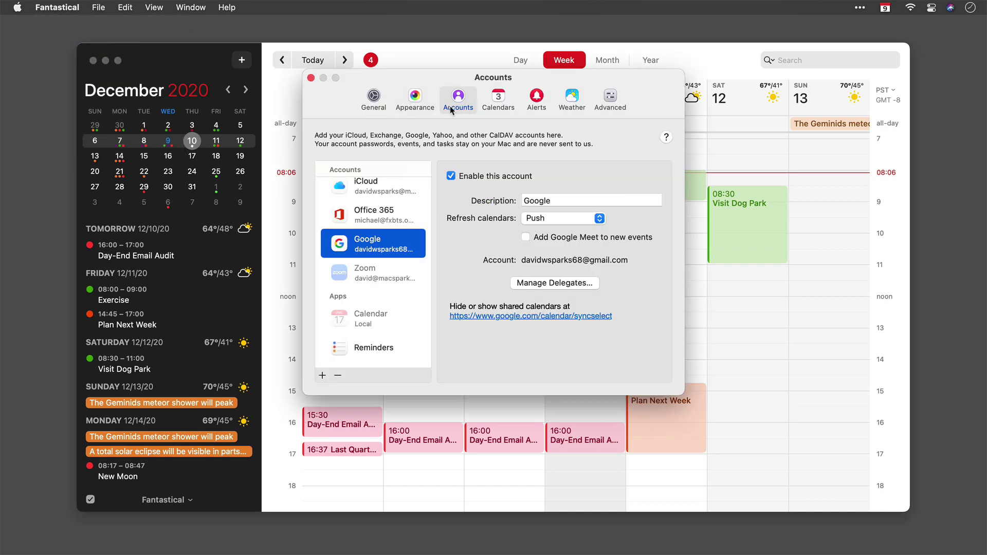
left_click(397, 213)
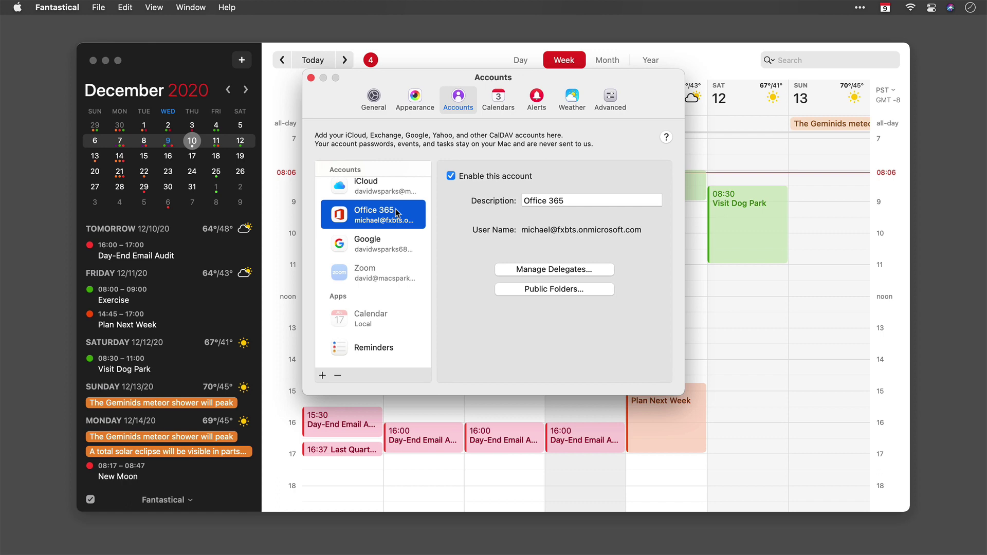
left_click(322, 376)
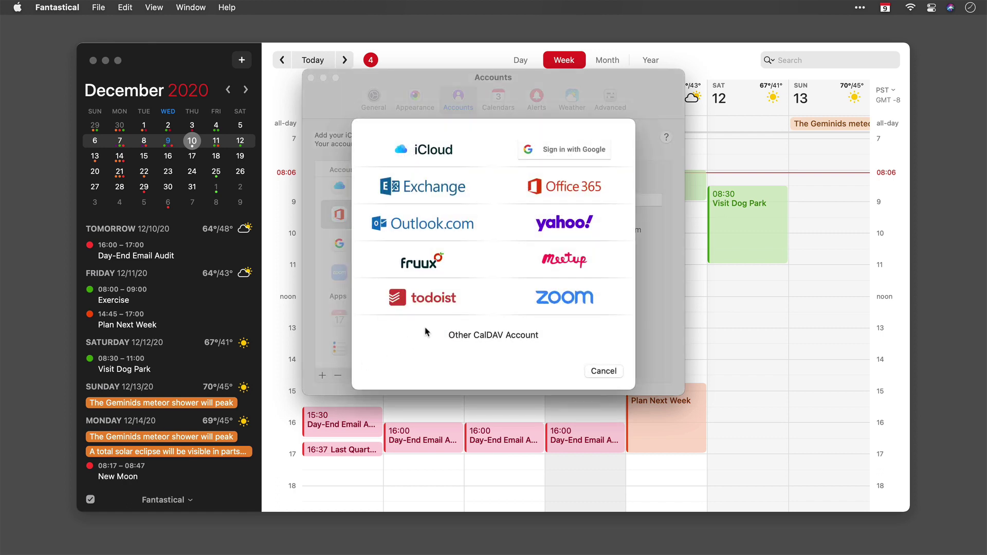
left_click(581, 194)
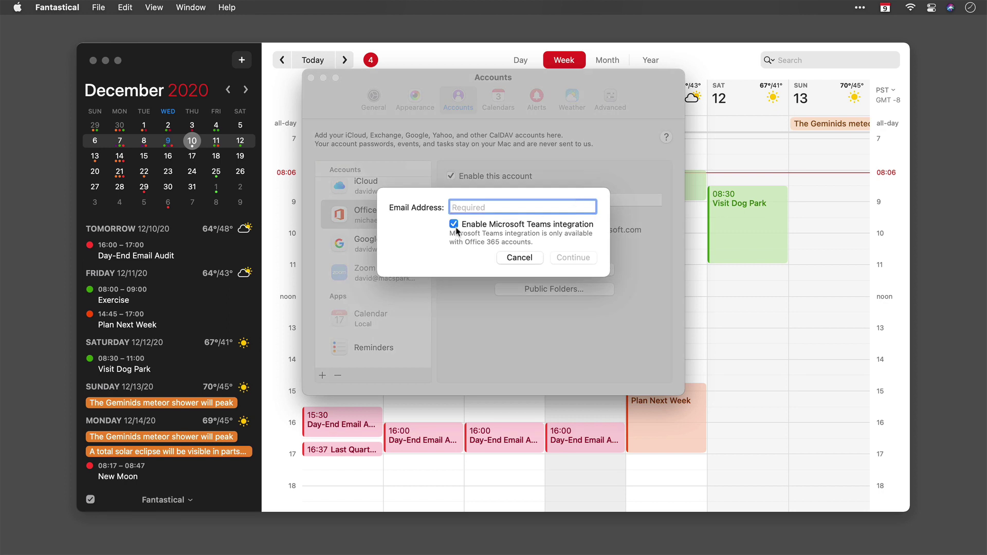
left_click(520, 260)
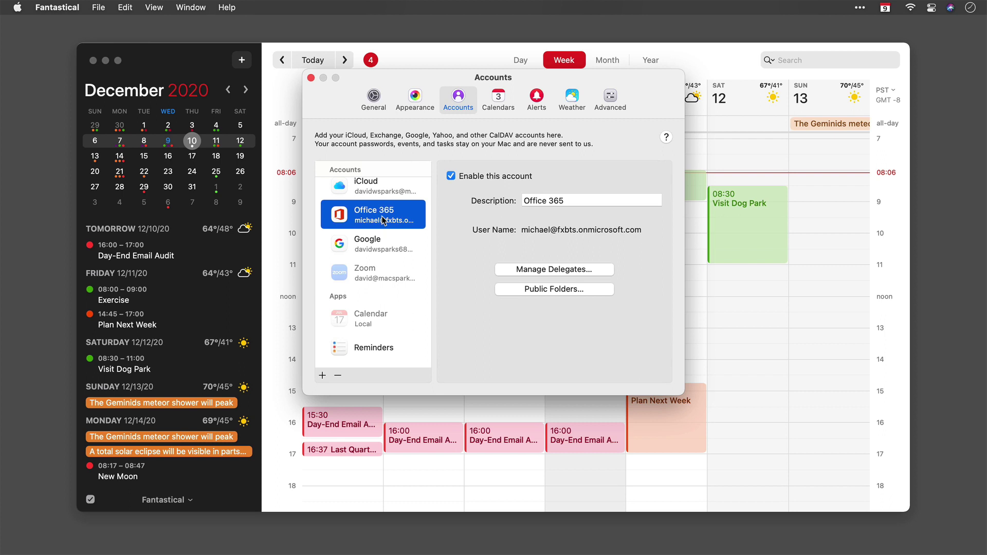
left_click(310, 78)
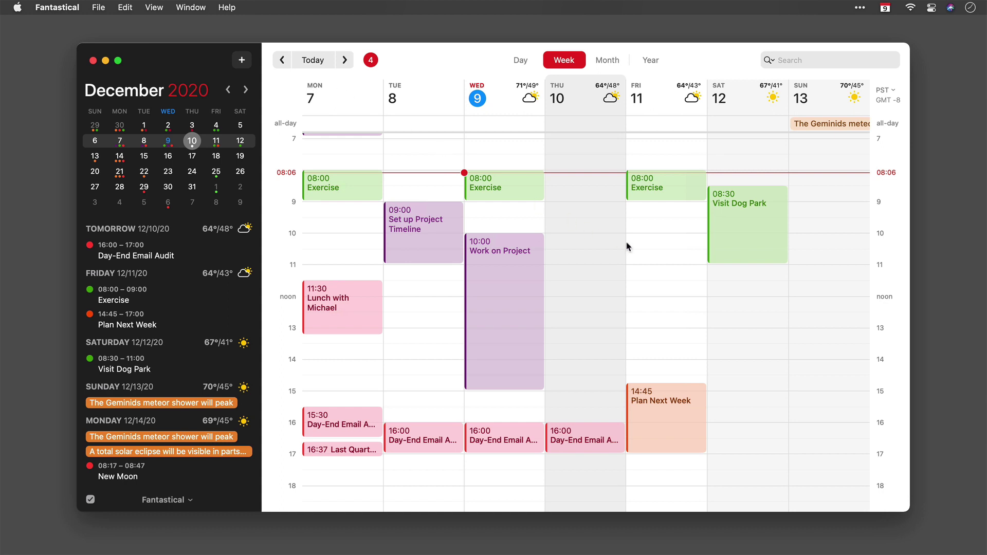
Create a Thursday 10:00–12:00 'Design Meeting with <attendee>' event in Office 365 Calendar with a Teams meeting
left_click_drag(600, 239, 602, 302)
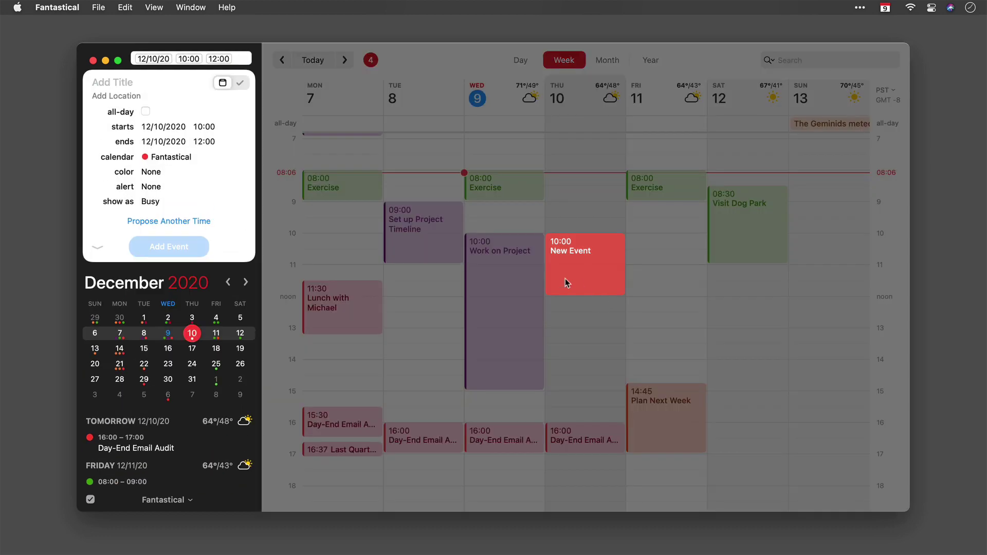
type("Des")
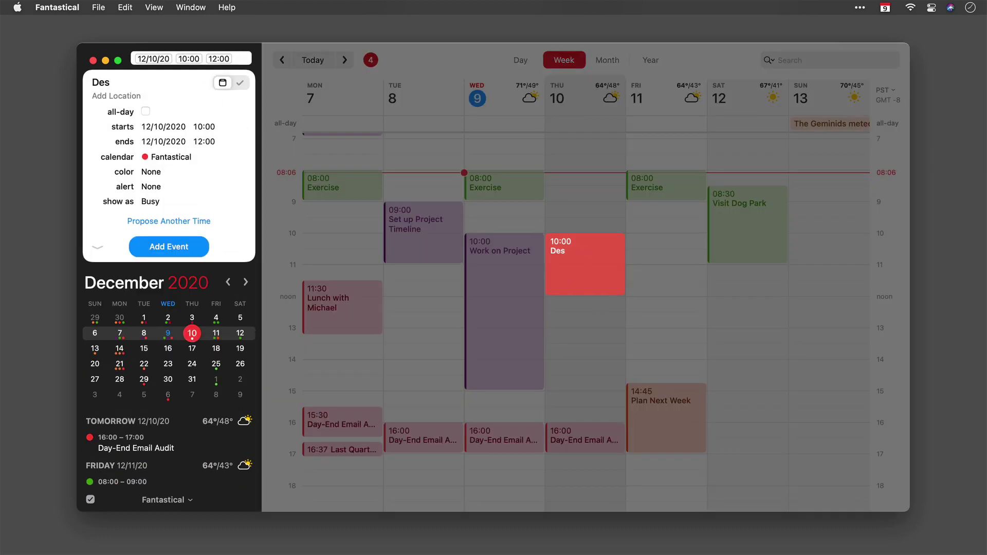
type("ign Meeting with Brent")
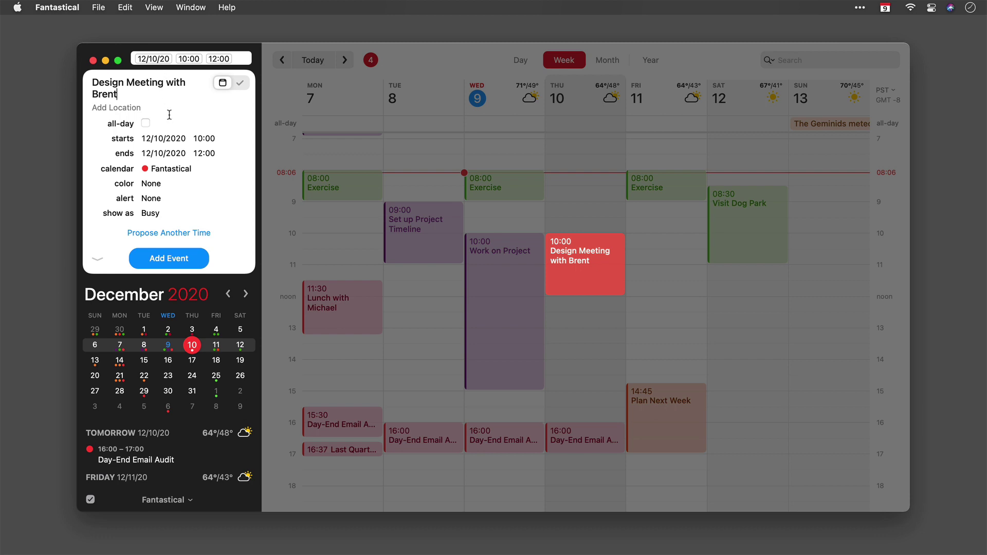
left_click(197, 170)
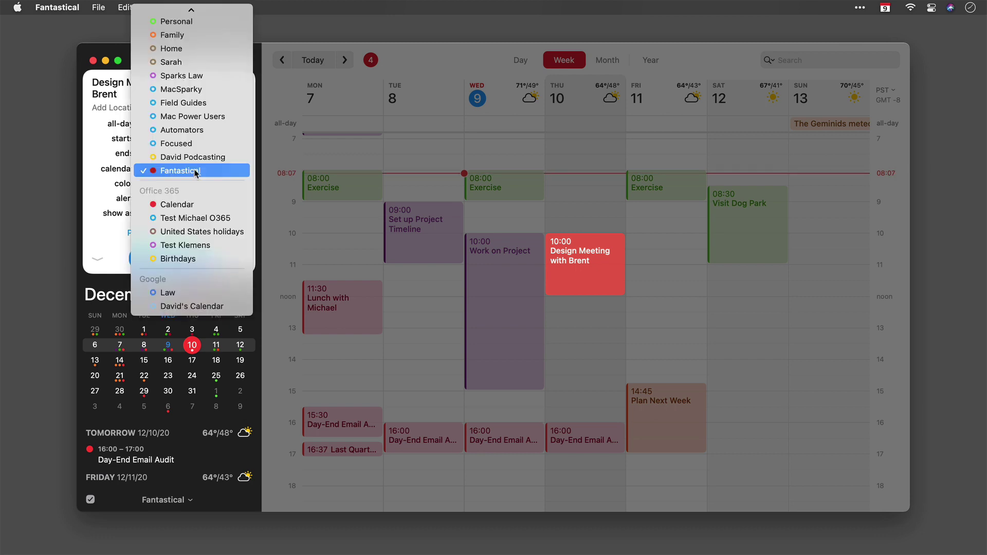
left_click(193, 204)
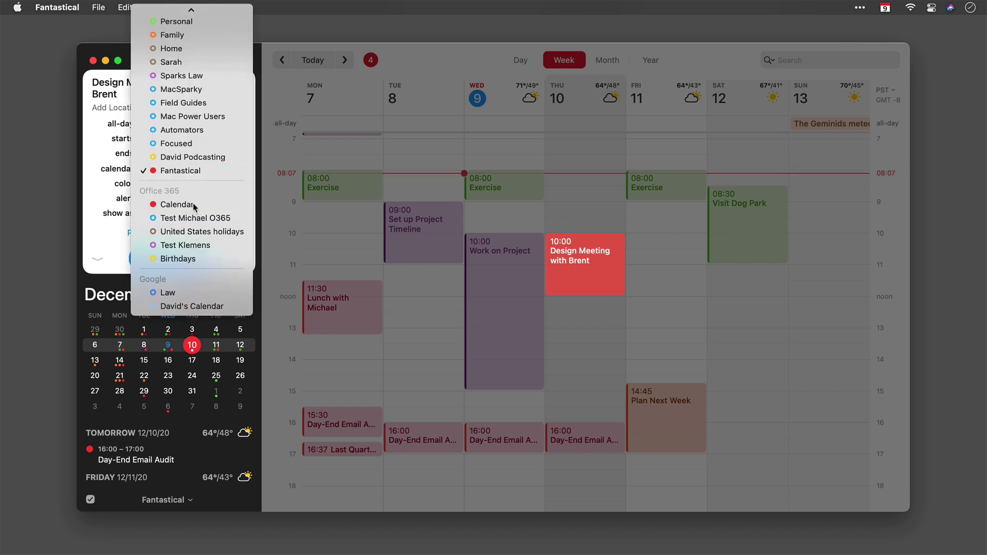
left_click(99, 260)
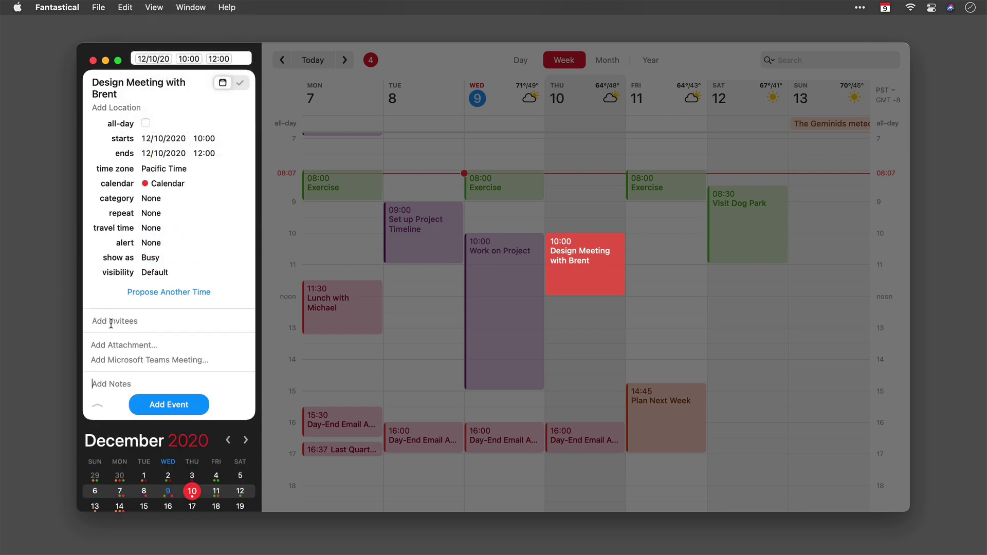
left_click(123, 360)
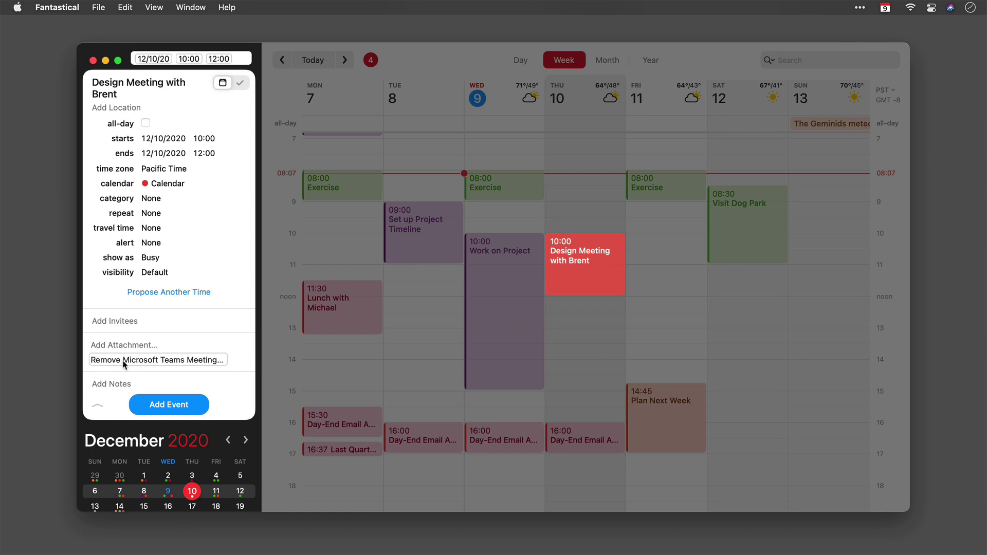
left_click(165, 405)
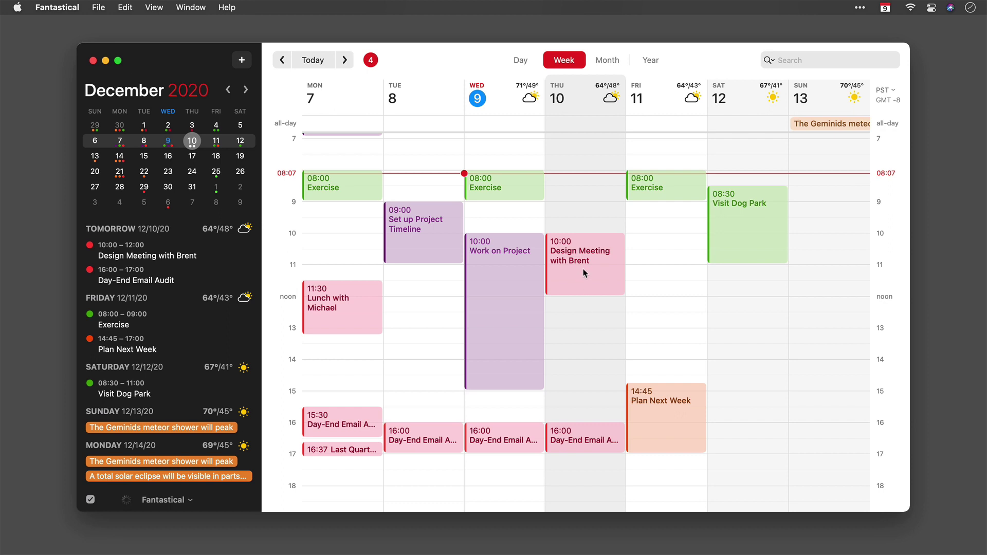
double_click(584, 271)
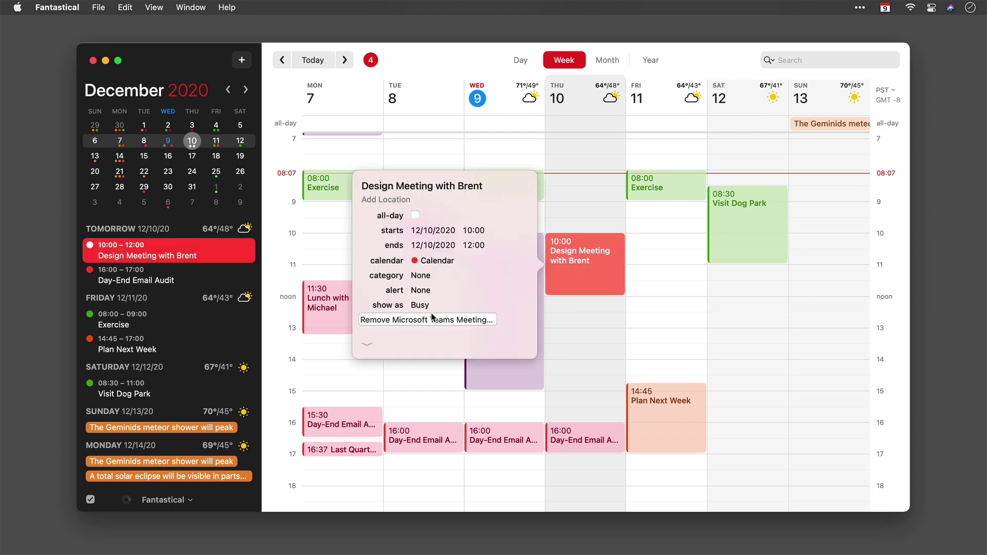
left_click(367, 347)
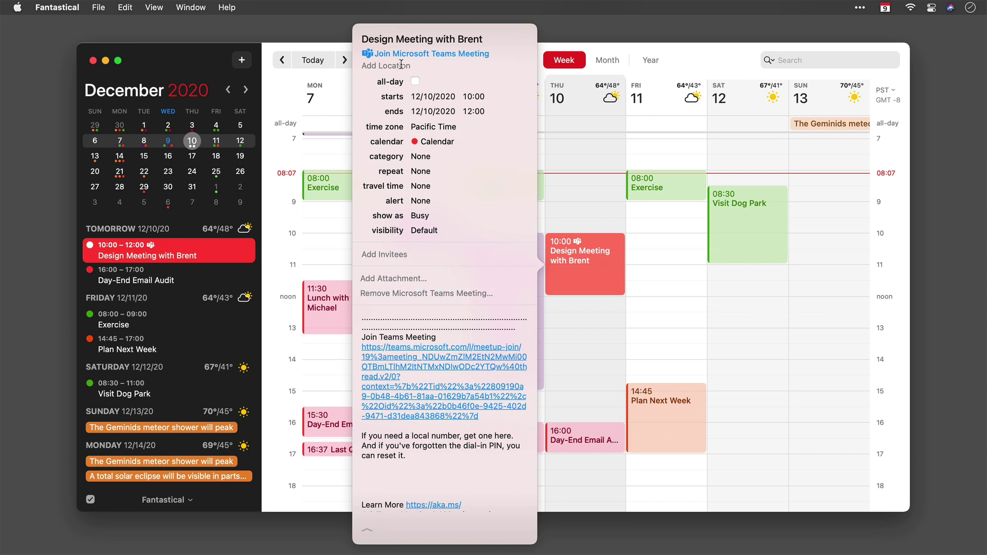
left_click(569, 191)
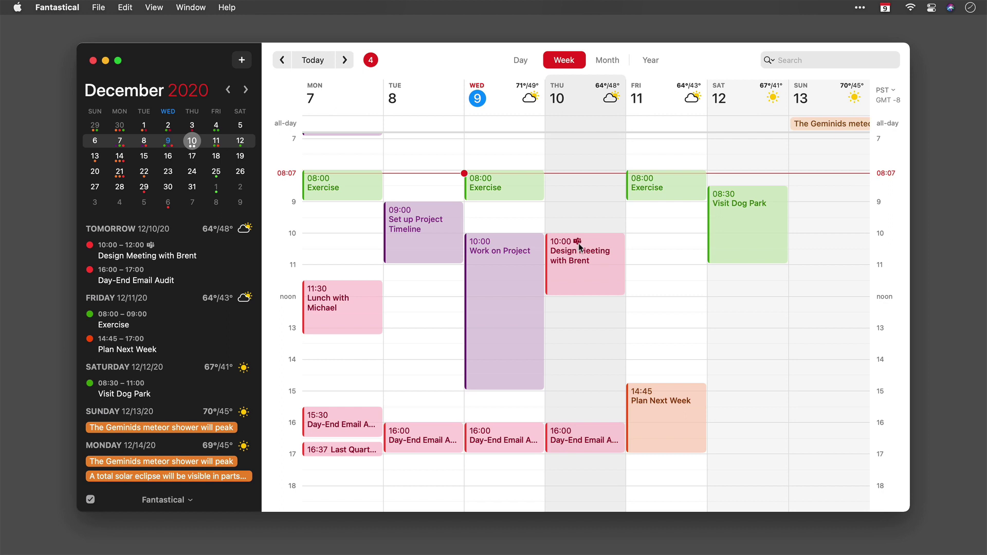
double_click(169, 259)
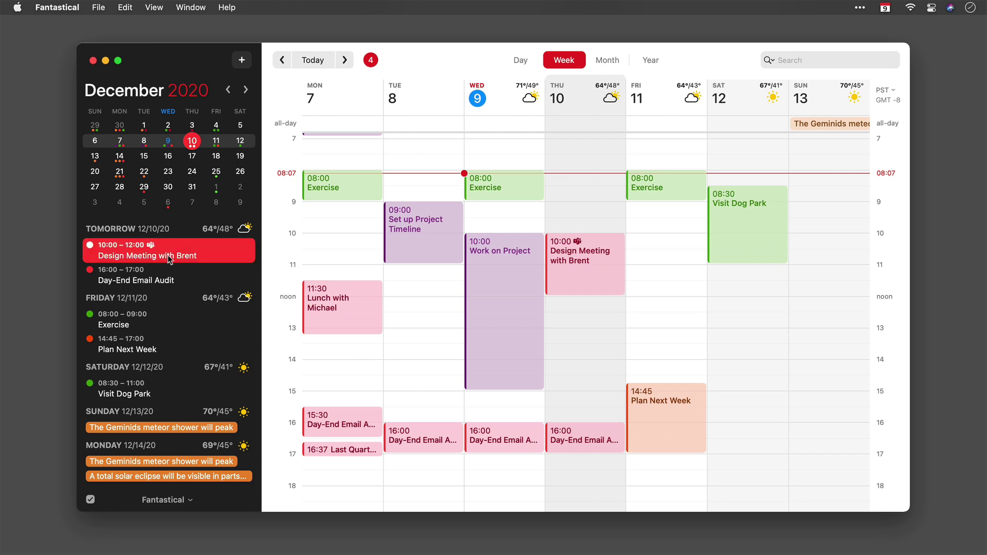
left_click(337, 310)
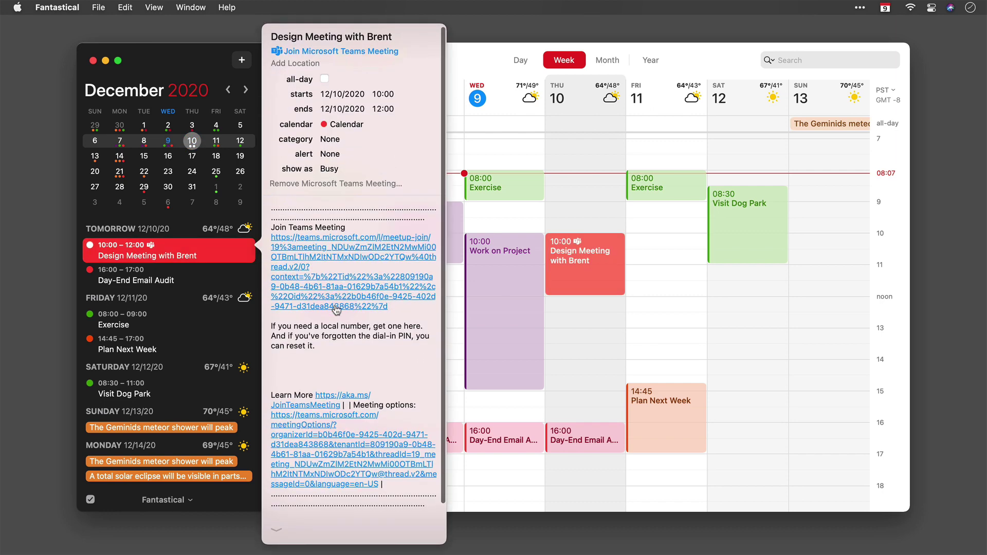
scroll(336, 310, "up", 1)
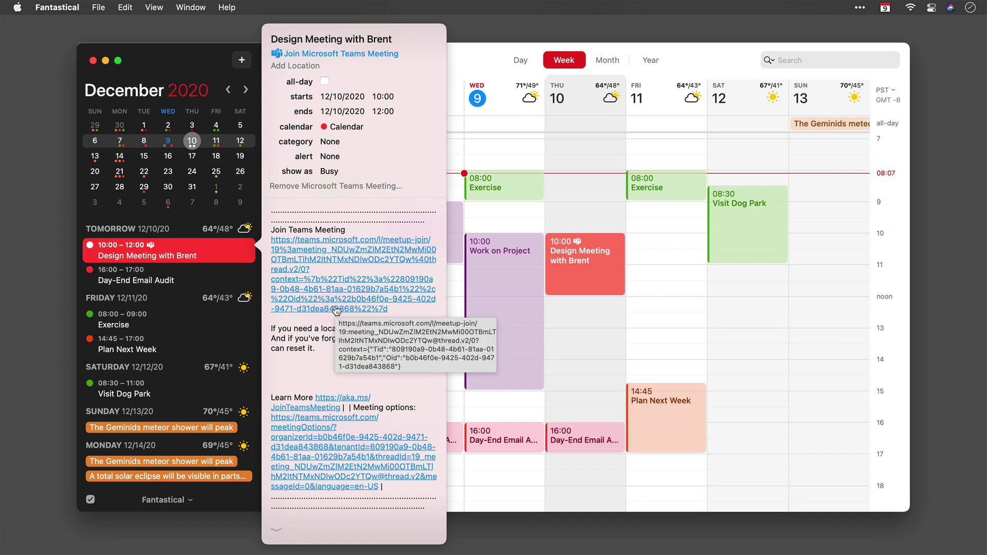
left_click(577, 308)
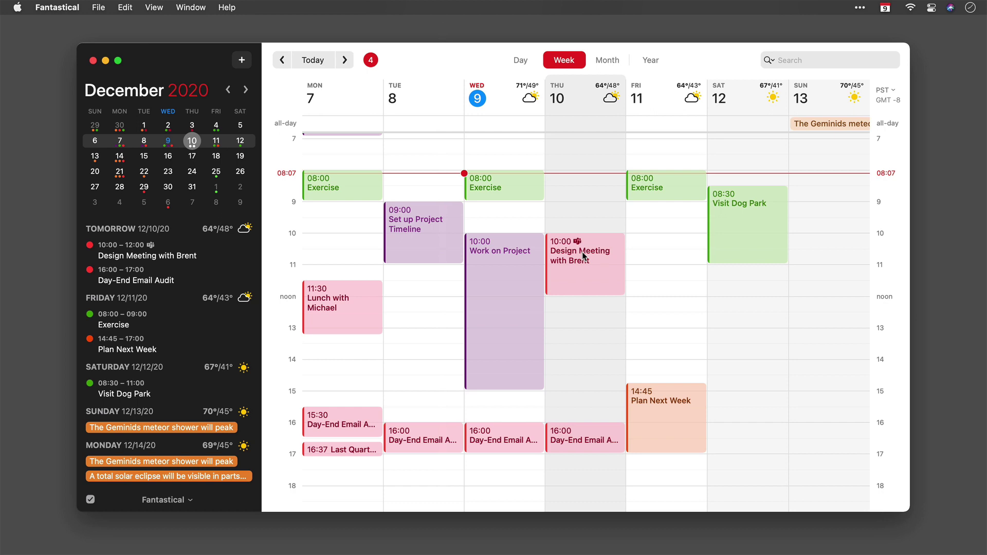
Switch the Design Meeting event's calendar from Office 365 to the main Google calendar and show all fields
left_click(585, 255)
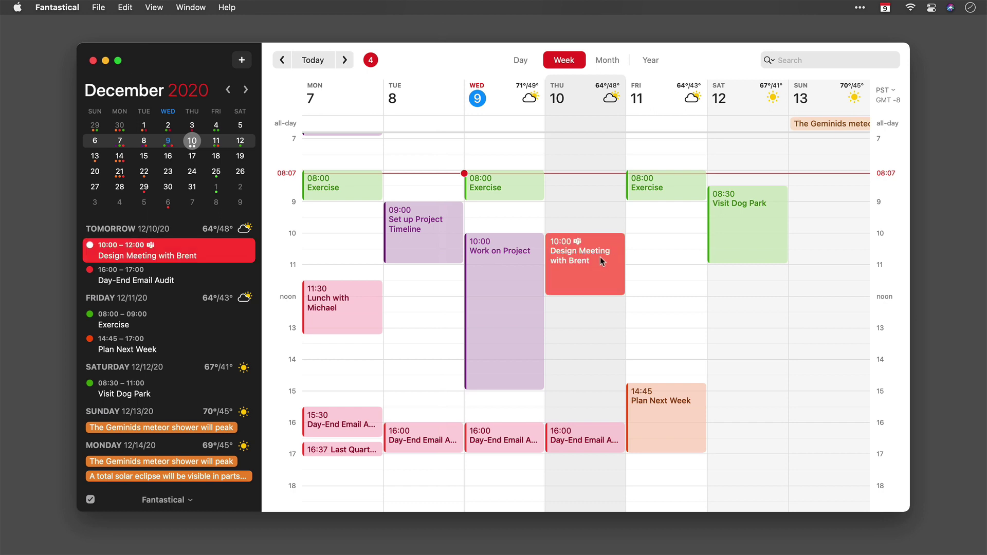
double_click(600, 258)
left_click(443, 232)
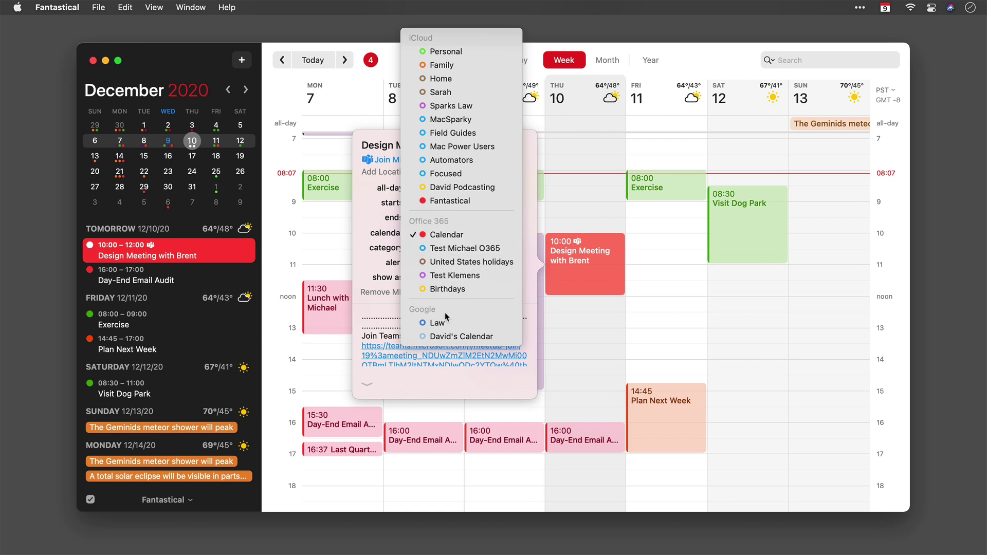
left_click(449, 336)
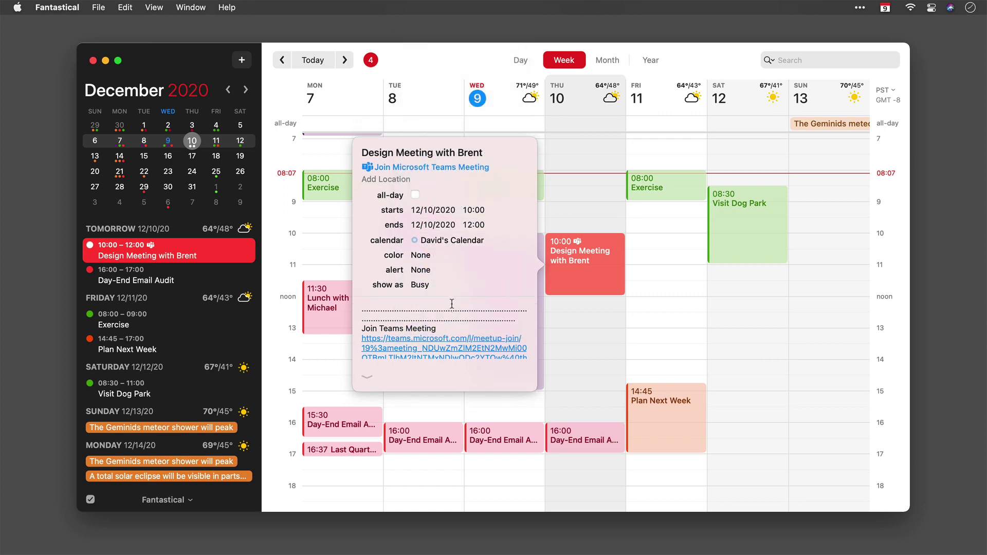
left_click(368, 378)
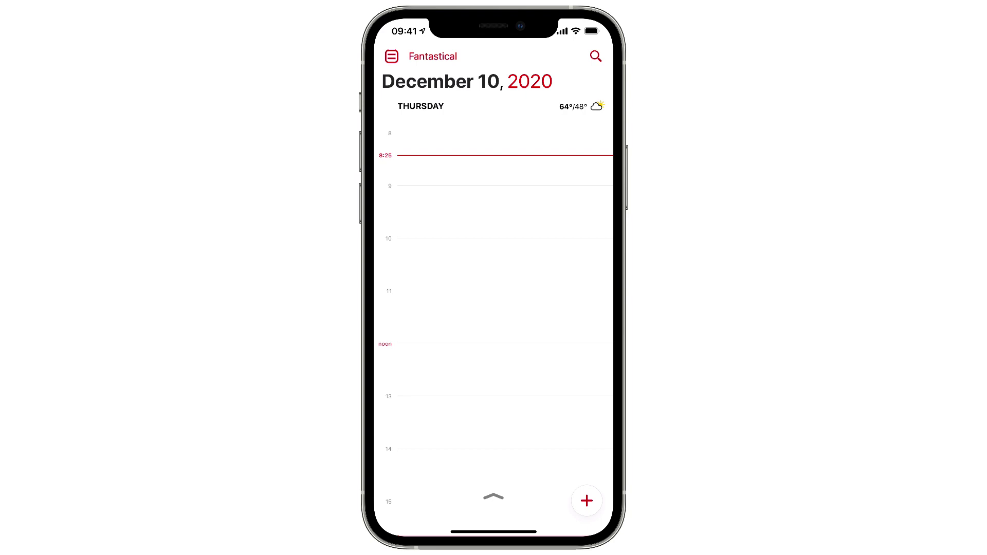
Start a new event draft entered as 'Design Meeting 10-12'
left_click(588, 503)
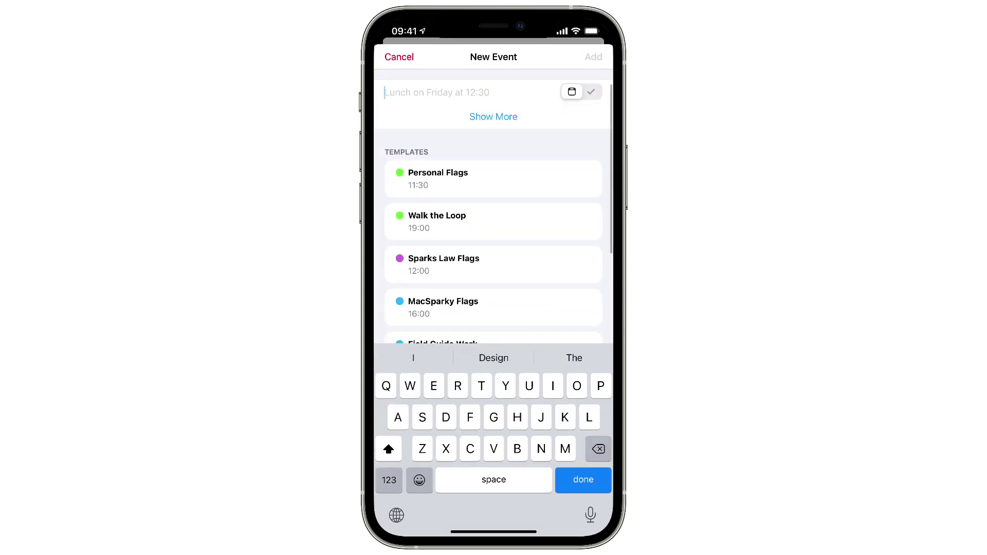
type("Des")
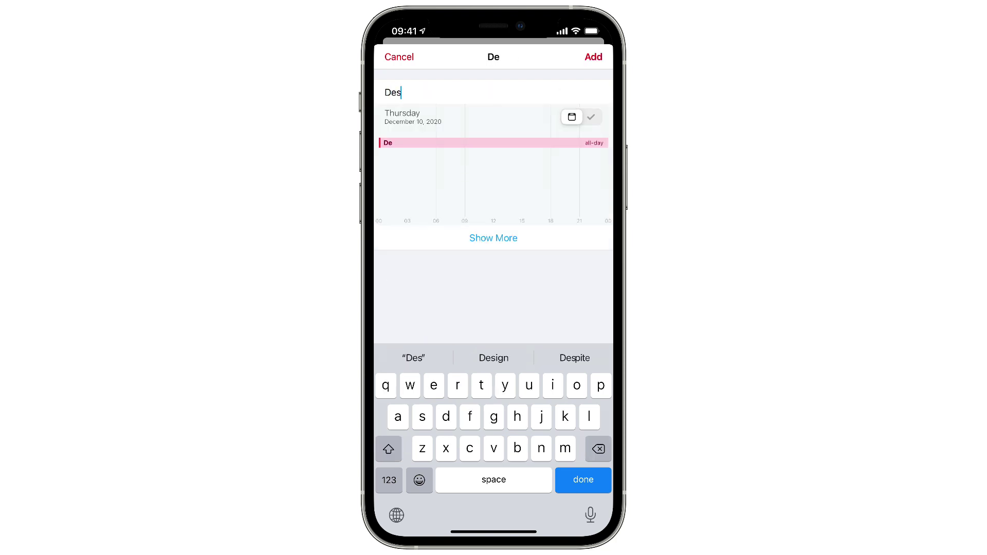
type("ign Meeting 10-12")
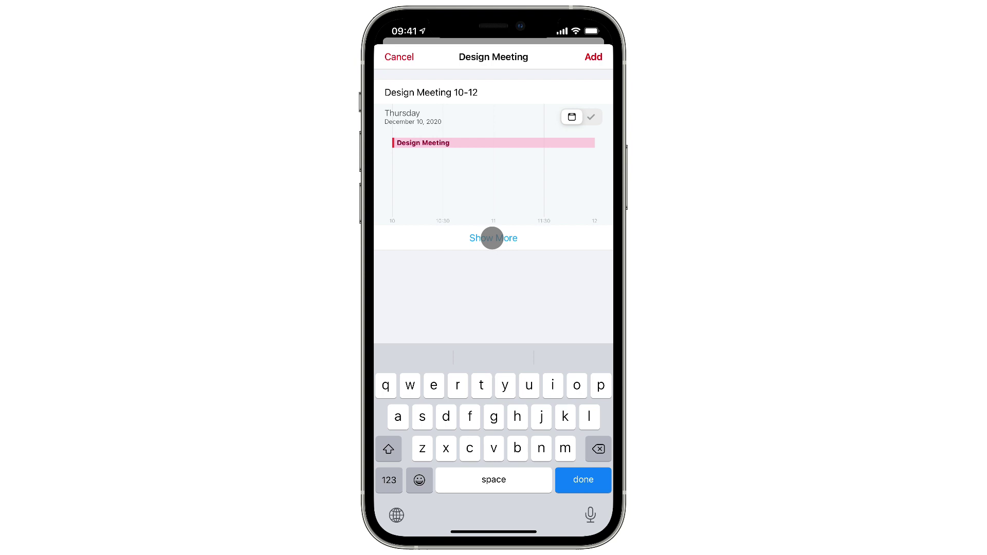
Assign the Design Meeting draft to the Office 365 Calendar and attach a Microsoft Teams meeting
left_click(492, 238)
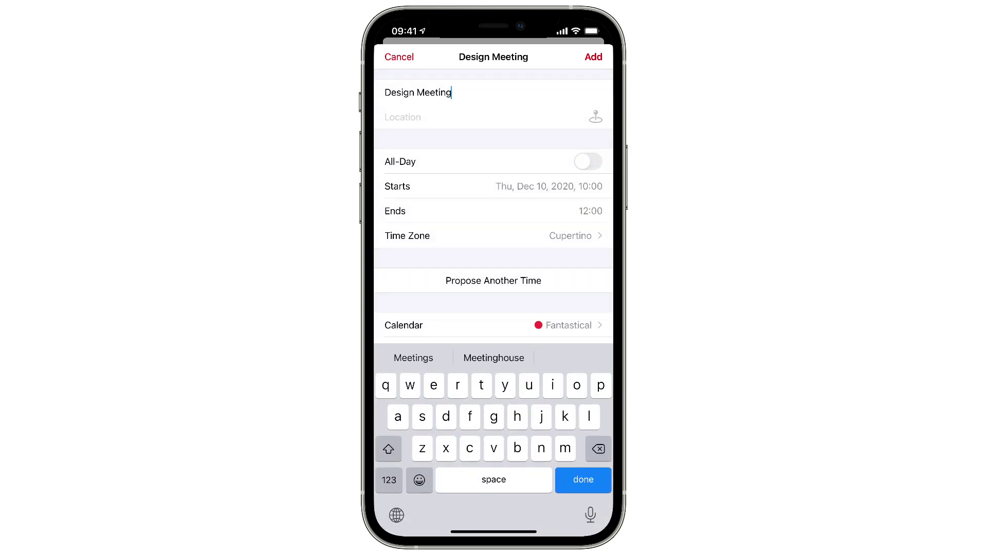
scroll(493, 299, "down", 5)
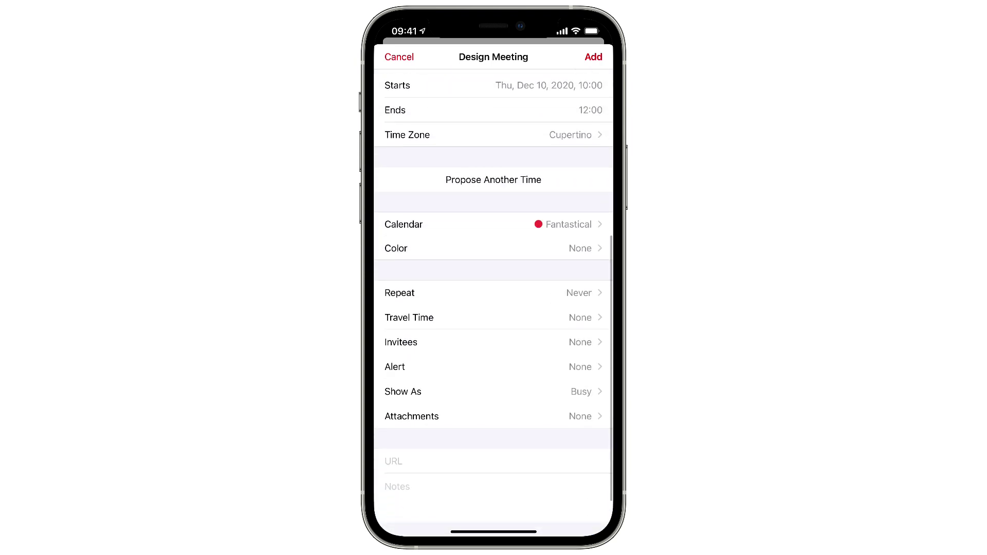
left_click(404, 225)
scroll(494, 299, "down", 5)
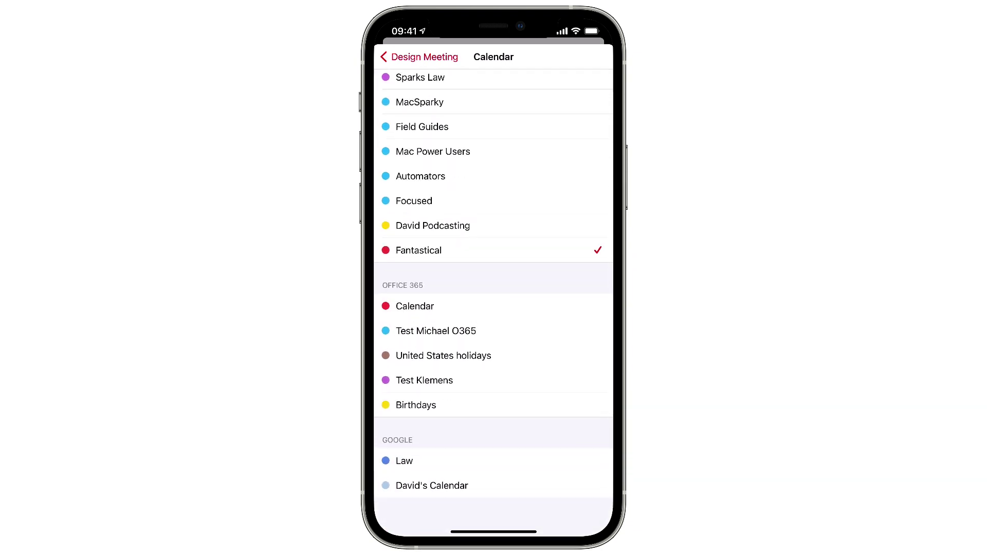
left_click(415, 305)
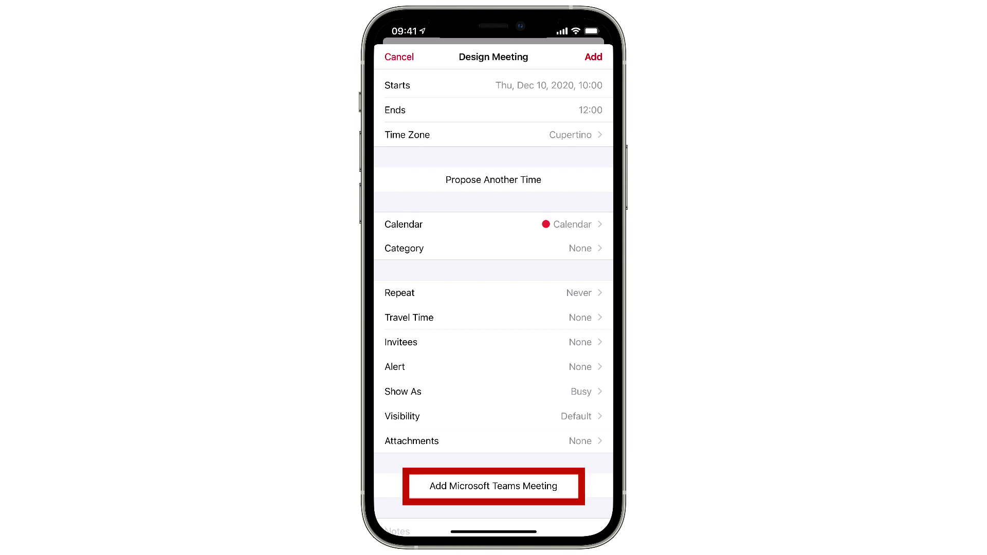
left_click(493, 486)
scroll(494, 278, "down", 2)
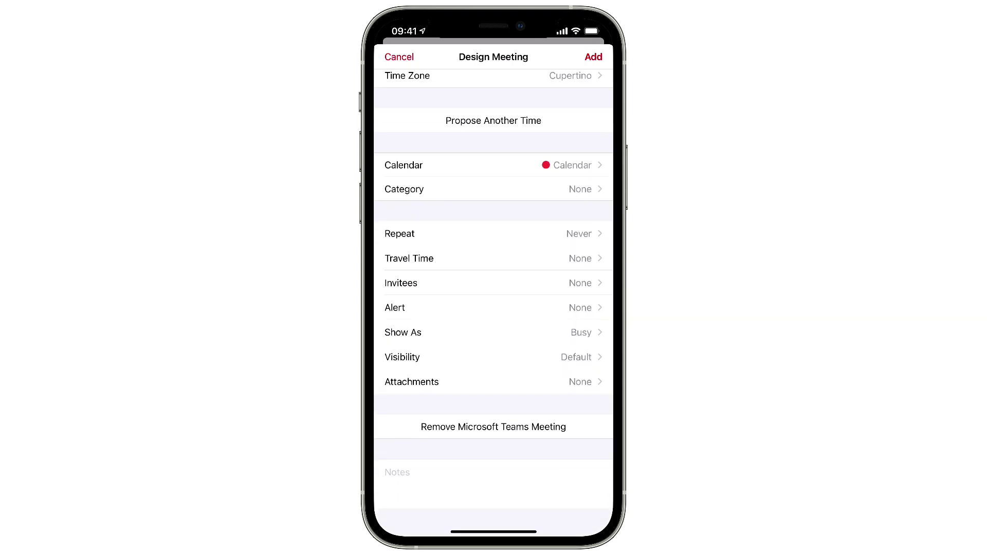
Save the Design Meeting event and review its details, including the Teams join link
left_click(593, 57)
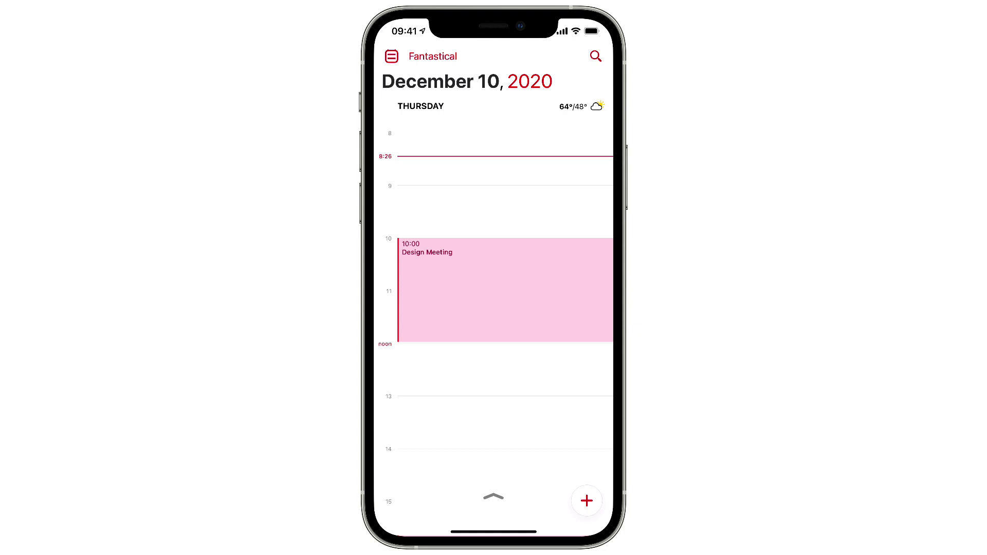
left_click(505, 290)
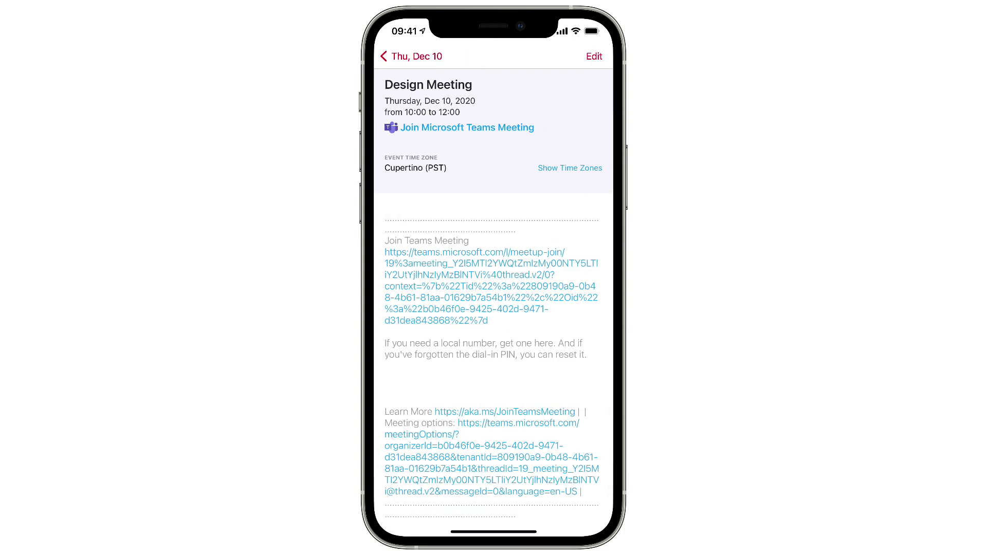
scroll(493, 360, "down", 1)
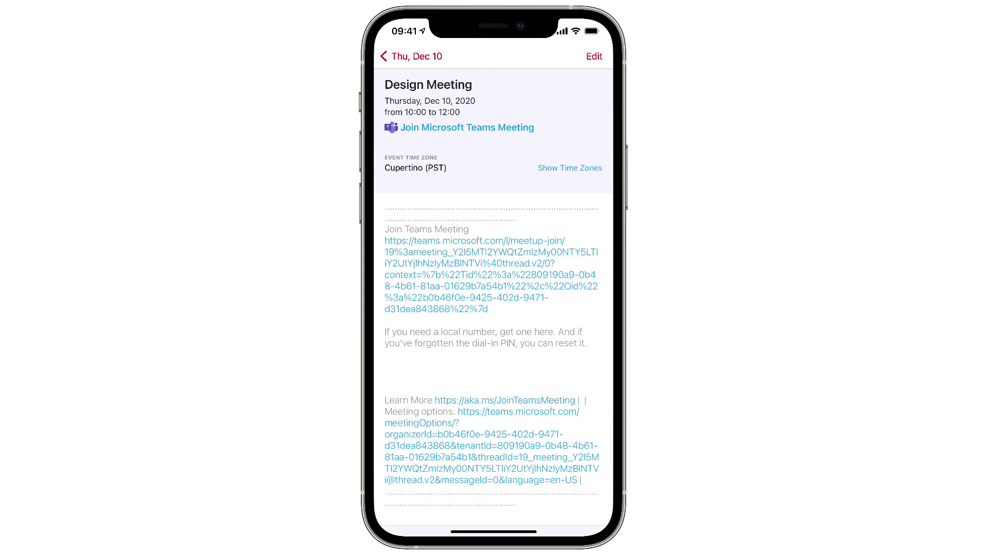
scroll(493, 303, "down", 5)
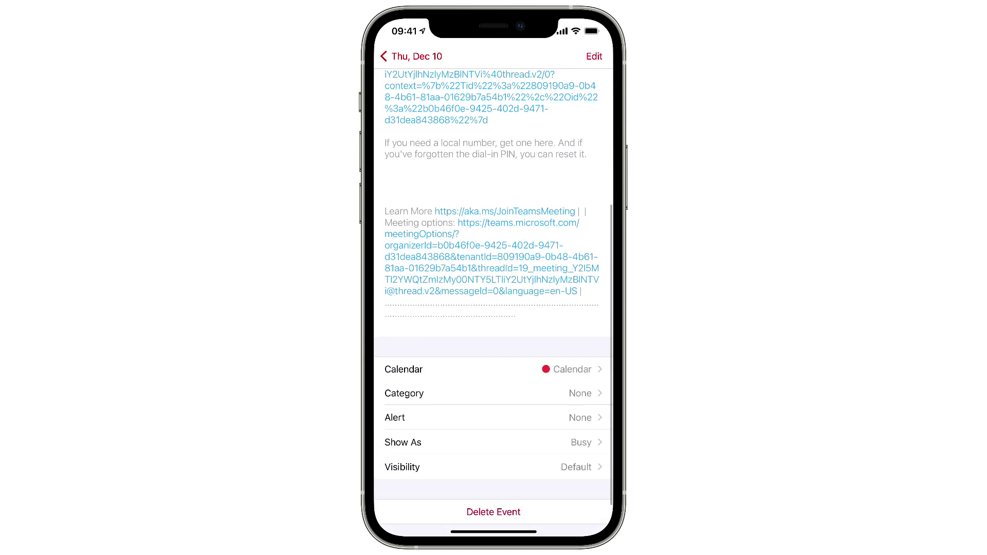
scroll(493, 302, "up", 3)
scroll(494, 302, "up", 3)
Return to the day view and reopen the Design Meeting event's details
left_click(412, 56)
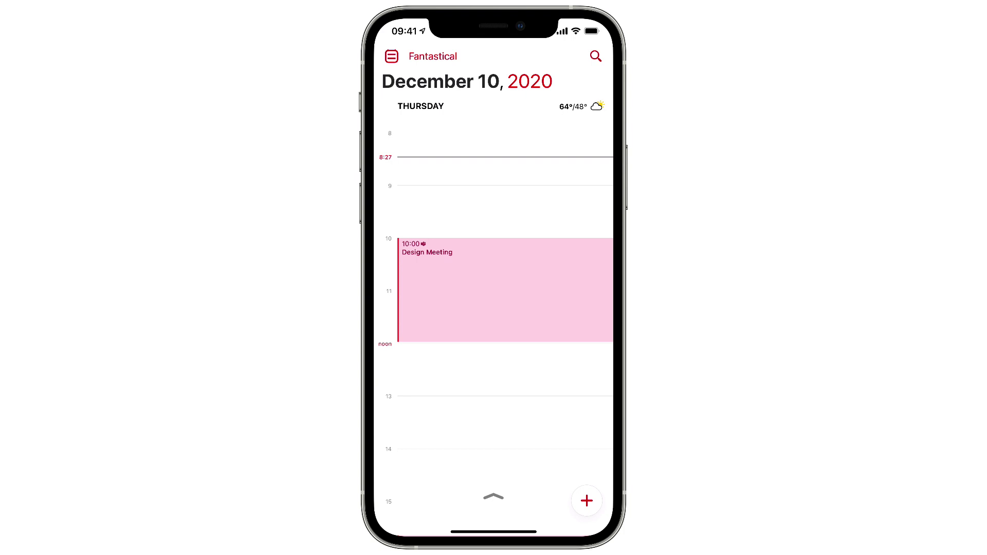
left_click(503, 288)
scroll(494, 302, "down", 5)
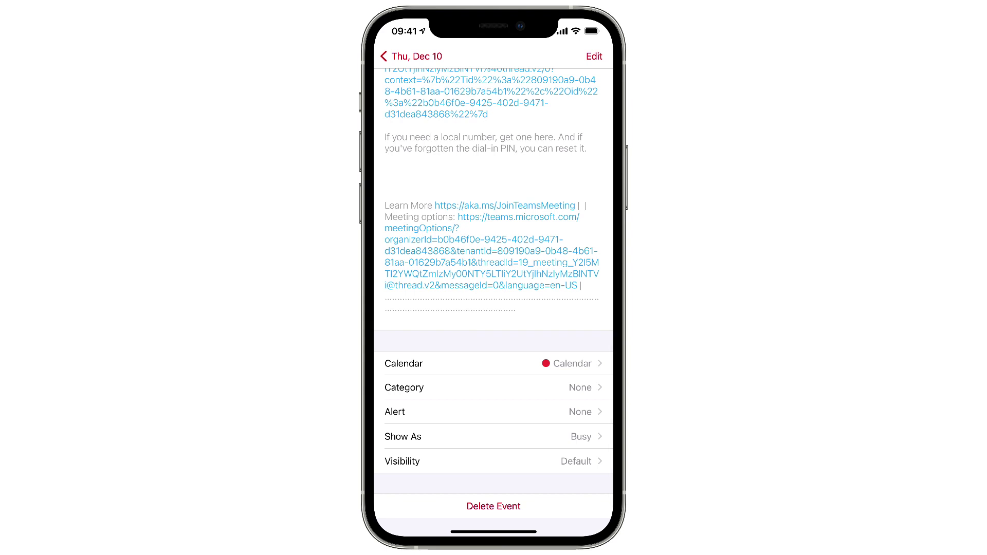
scroll(493, 302, "up", 5)
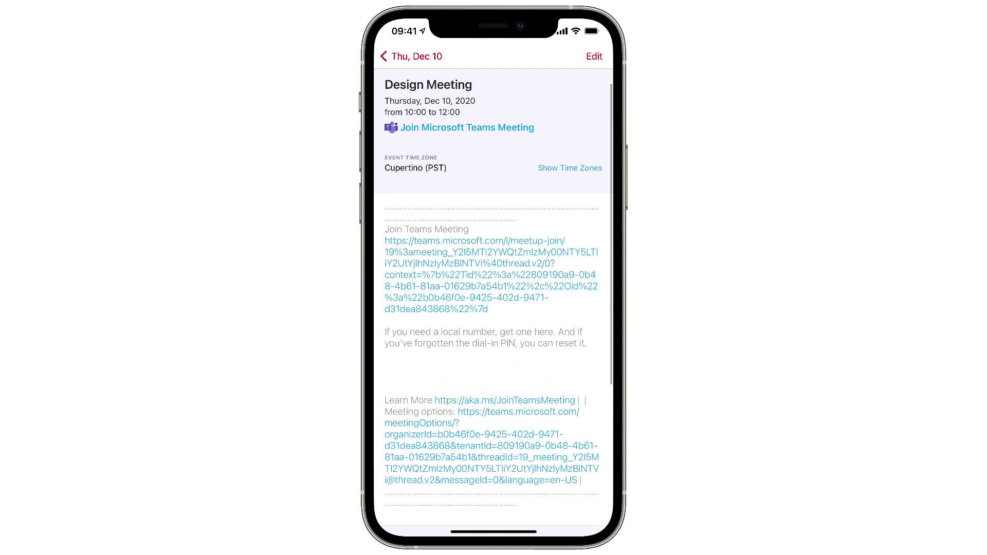
scroll(494, 303, "down", 4)
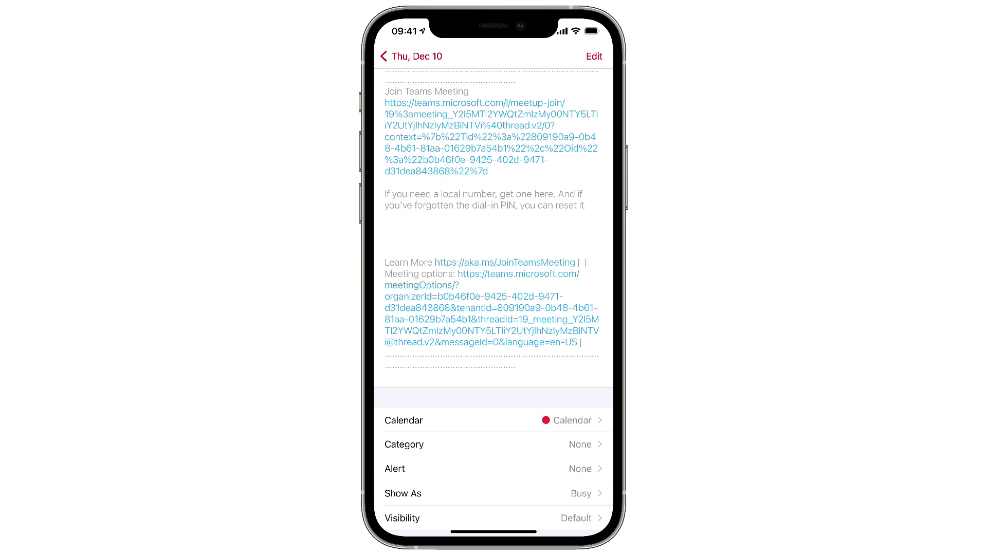
Edit the Design Meeting event and remove its Microsoft Teams meeting
left_click(595, 56)
scroll(493, 303, "down", 8)
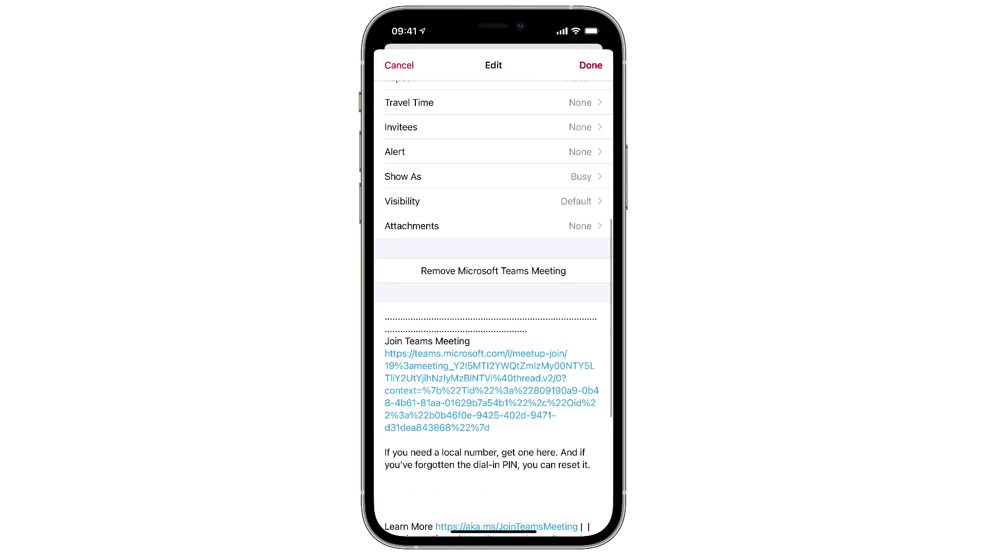
scroll(494, 303, "down", 4)
left_click(494, 154)
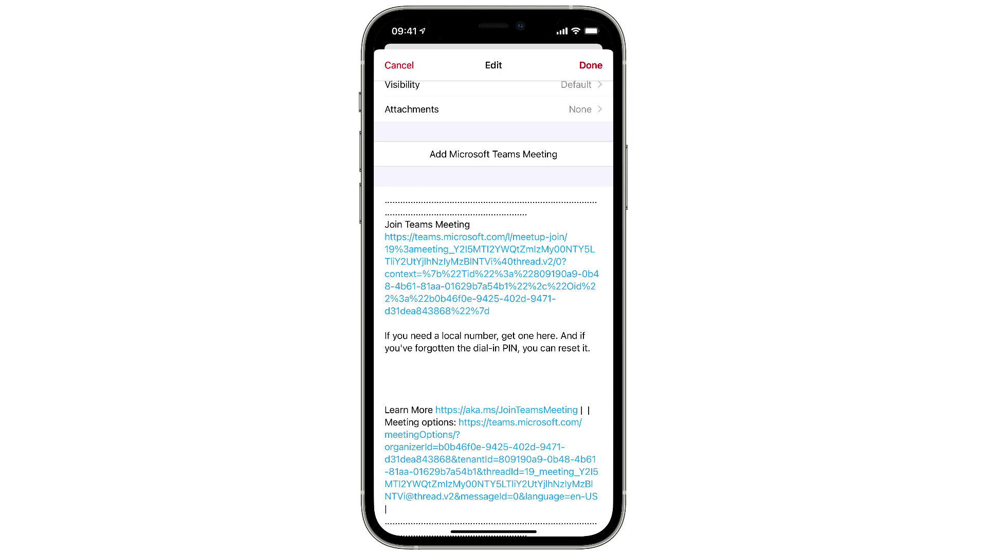
Change the event's calendar to the second calendar under Google
scroll(494, 308, "up", 7)
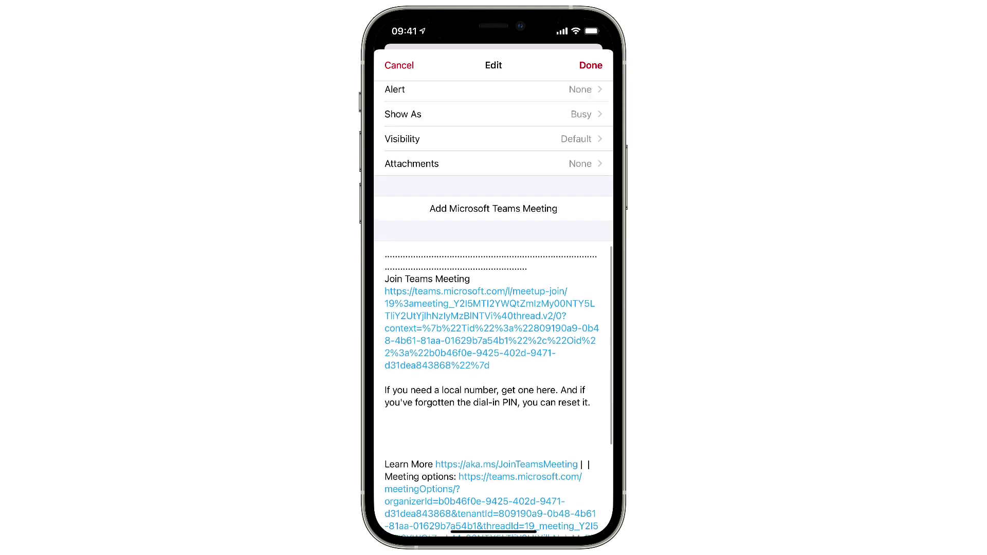
left_click(493, 236)
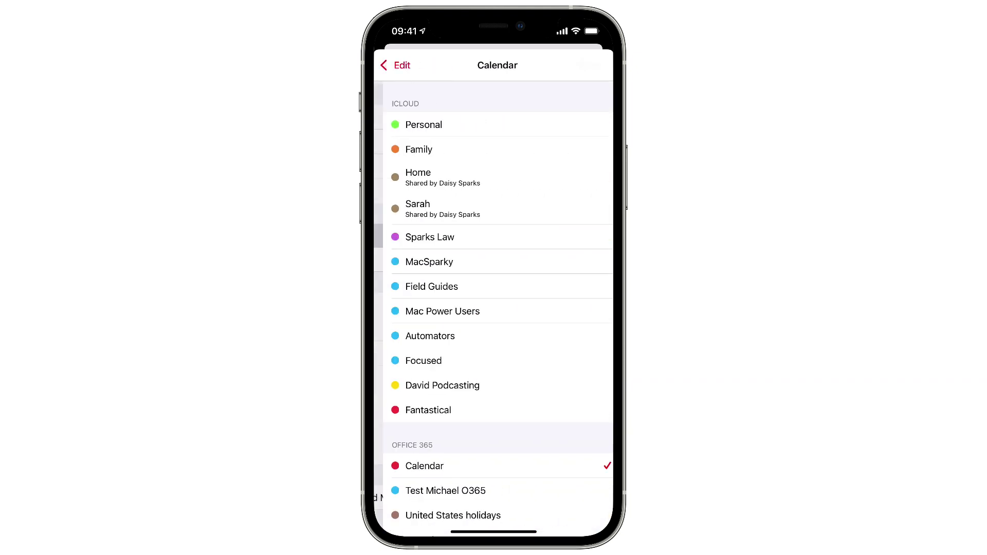
scroll(493, 303, "down", 3)
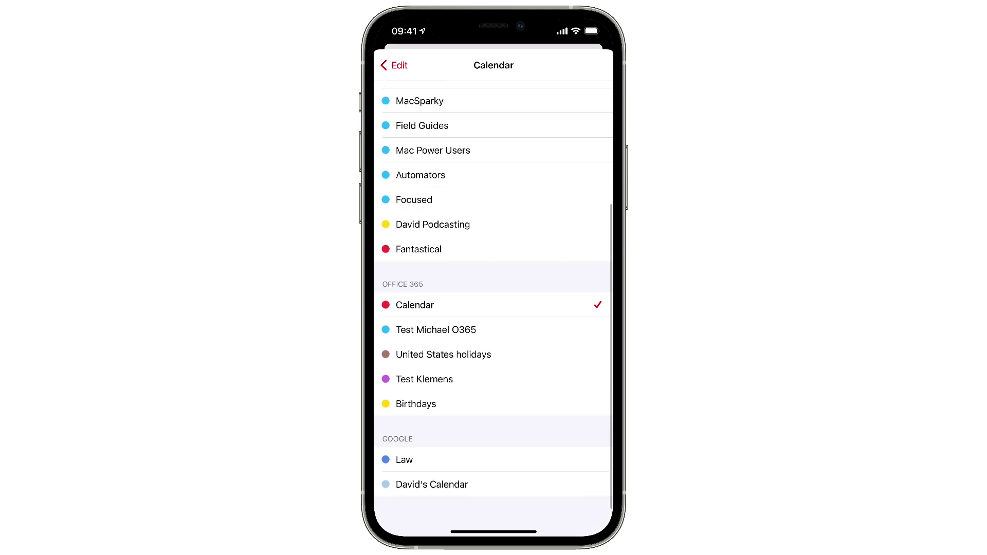
left_click(432, 484)
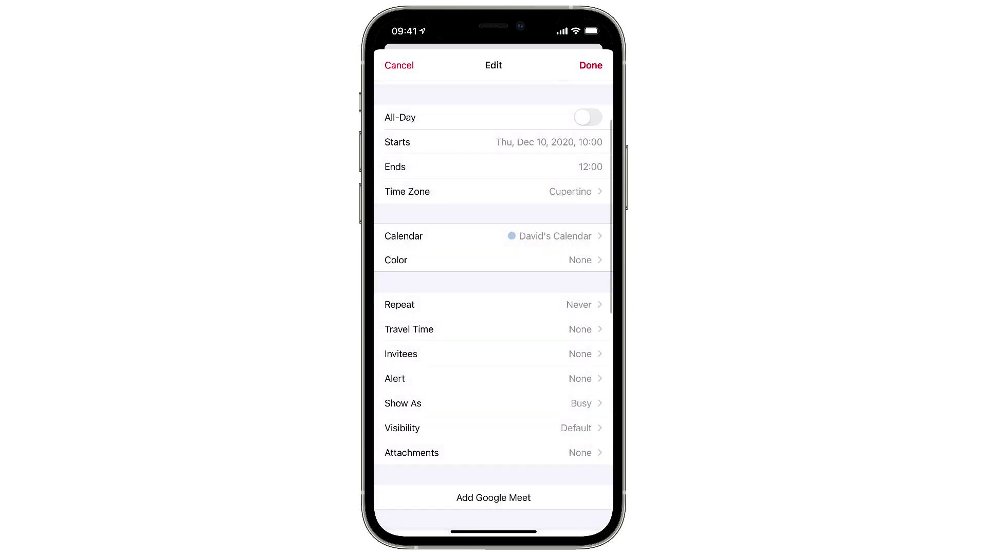
scroll(493, 309, "down", 2)
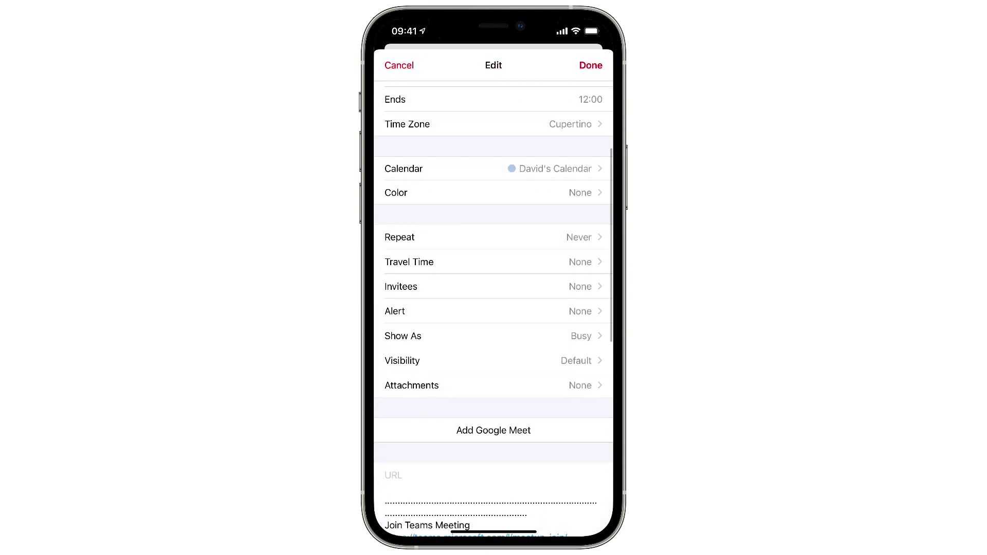